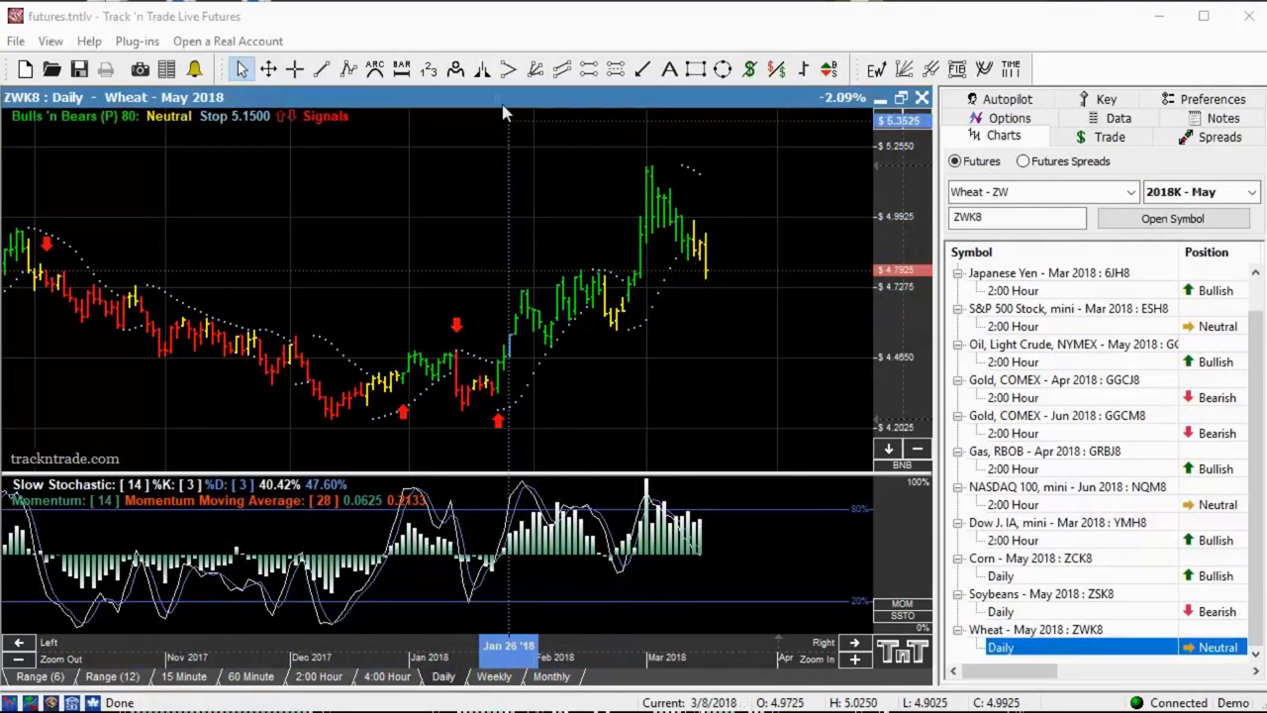
{"action": "left_click", "coordinate": [428, 69]}
{"action": "left_click", "coordinate": [463, 411]}
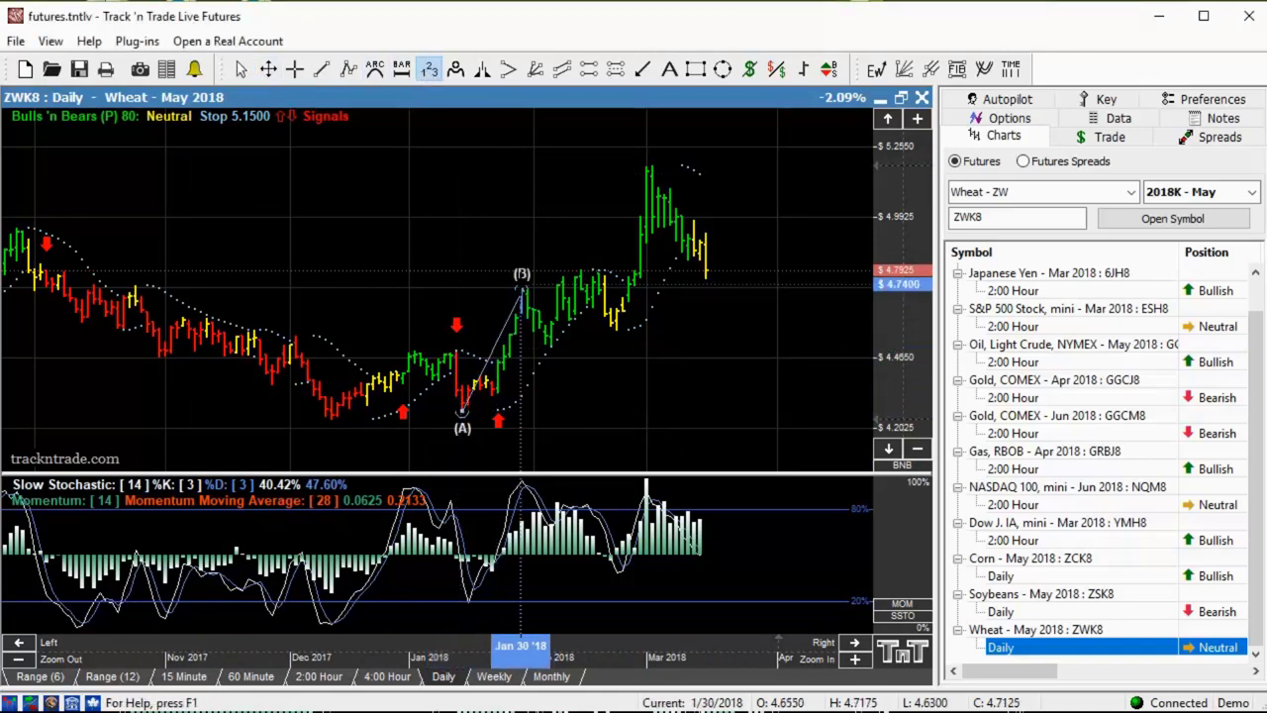
{"action": "left_click", "coordinate": [522, 290]}
{"action": "left_click", "coordinate": [551, 345]}
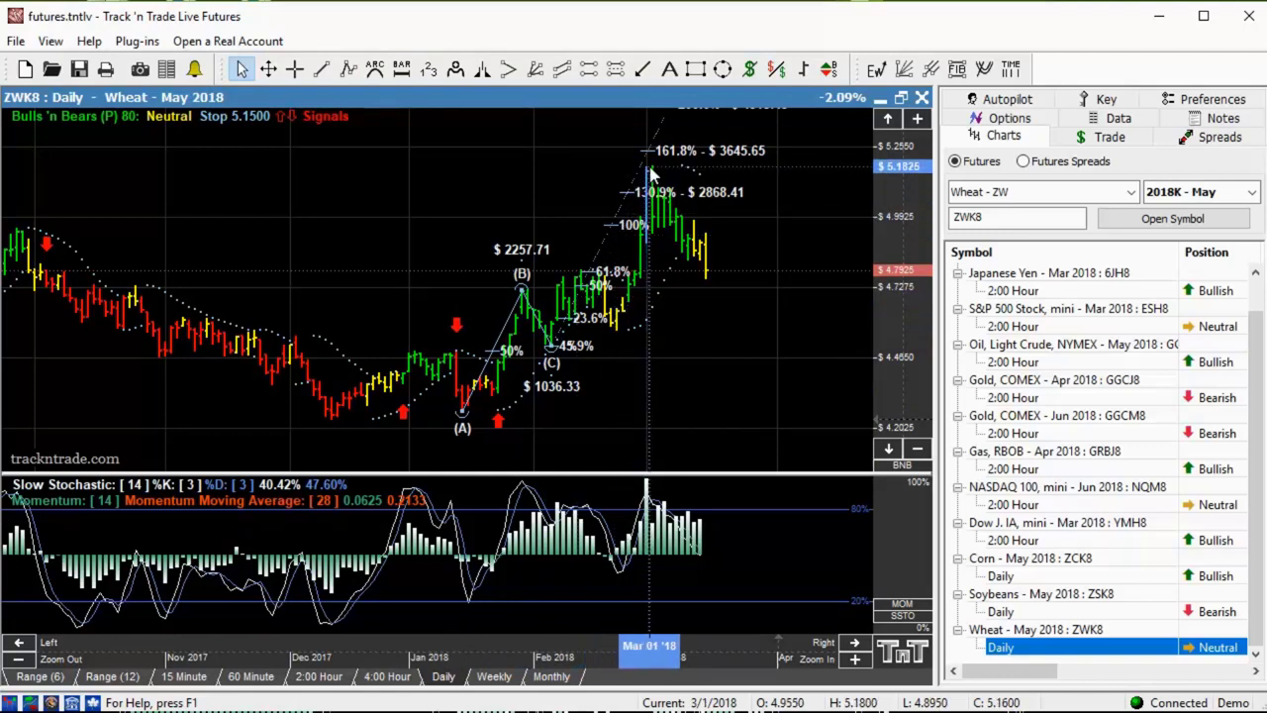
{"action": "key", "text": "Delete"}
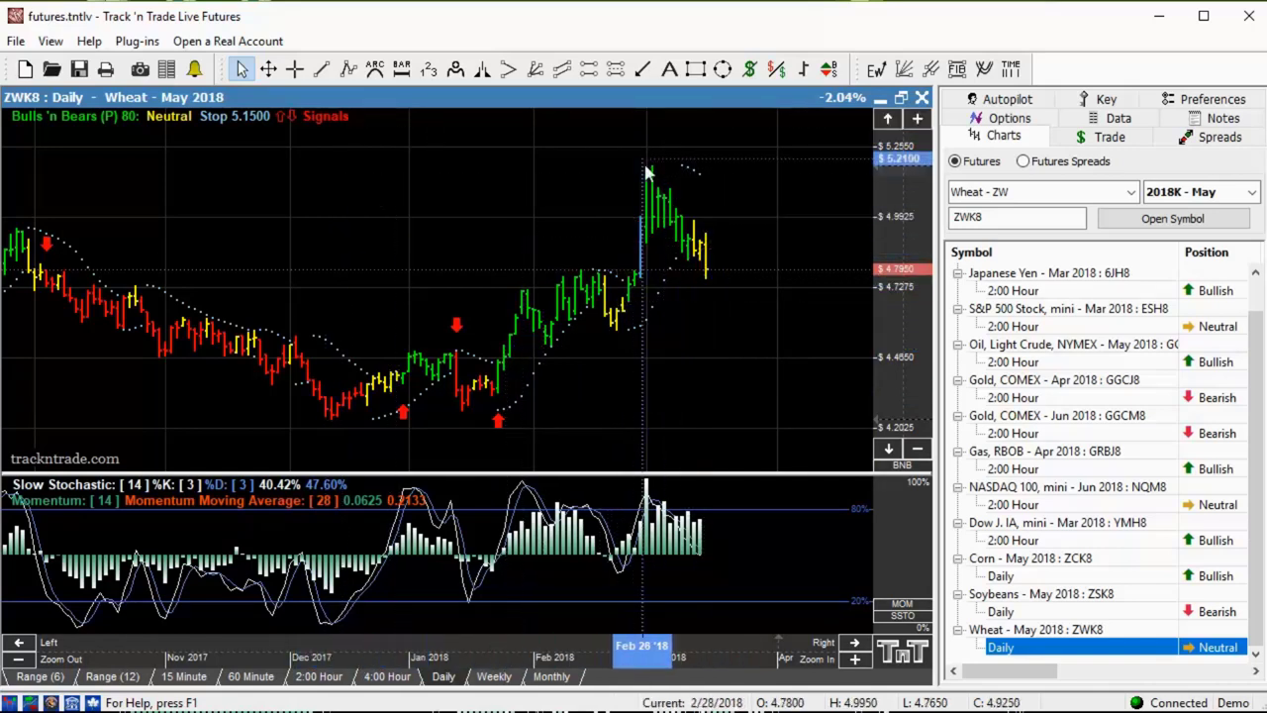
{"action": "left_click", "coordinate": [750, 68]}
{"action": "left_click_drag", "start_coordinate": [651, 165], "coordinate": [731, 282]}
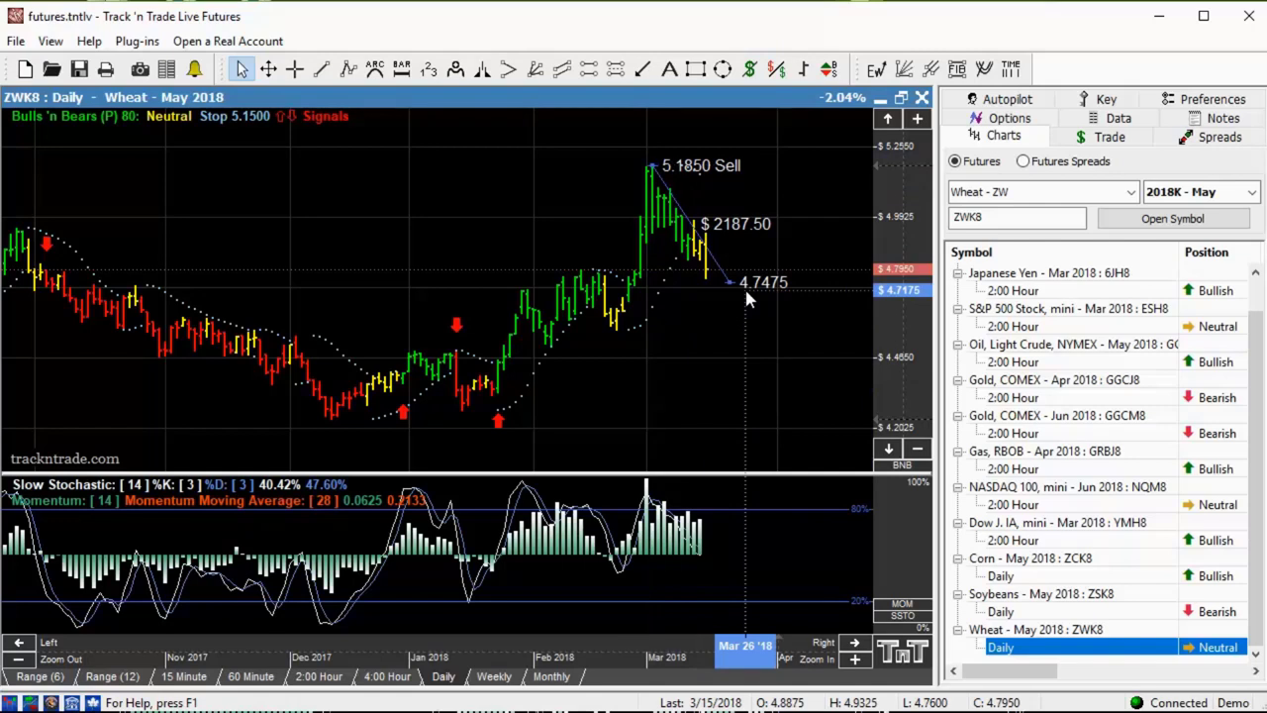
{"action": "key", "text": "Delete"}
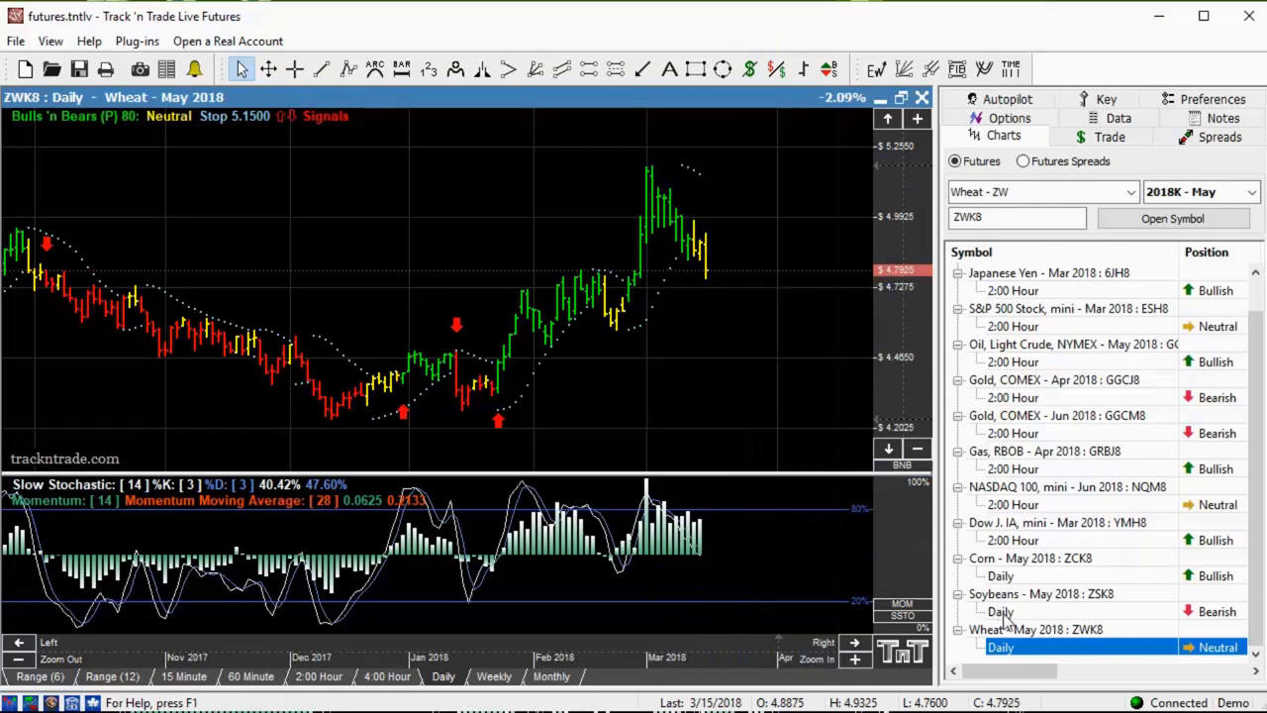
Open the Soybeans May 2018 daily chart and draw an ABC Fibonacci from the January low to the pullback low
{"action": "left_click", "coordinate": [1003, 614]}
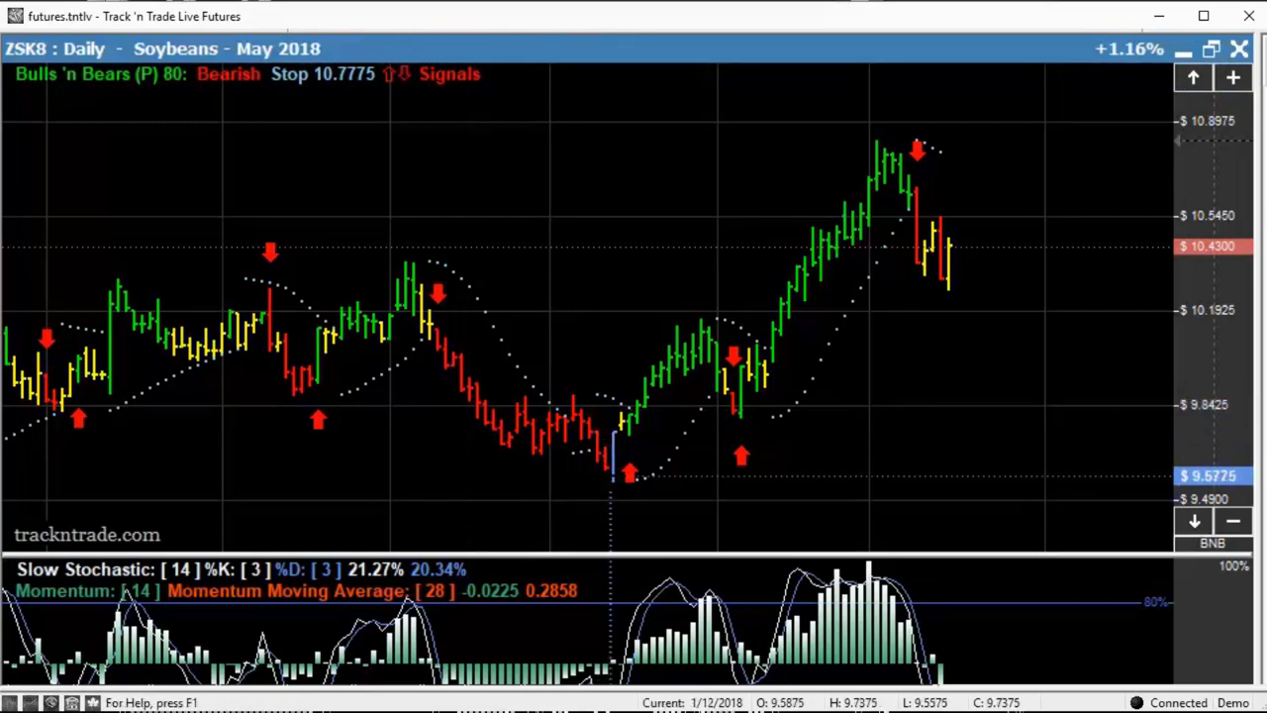
{"action": "left_click", "coordinate": [612, 478]}
{"action": "left_click", "coordinate": [701, 317]}
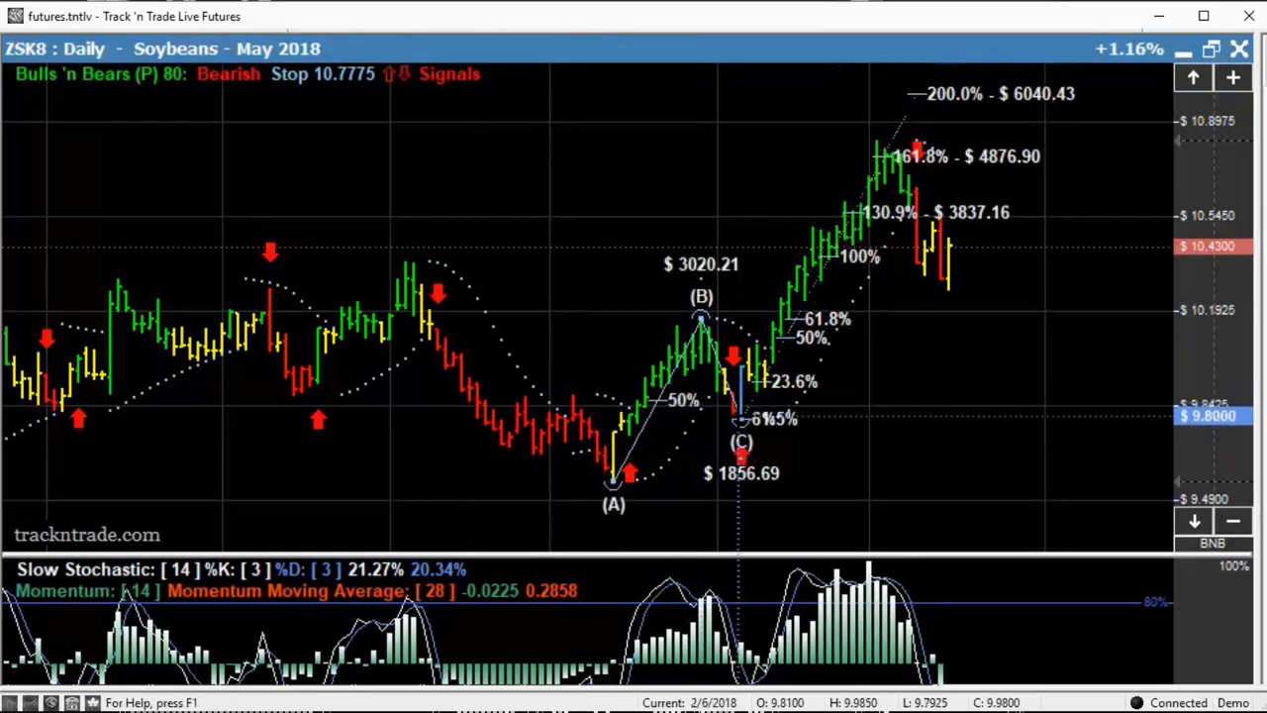
{"action": "left_click", "coordinate": [741, 420]}
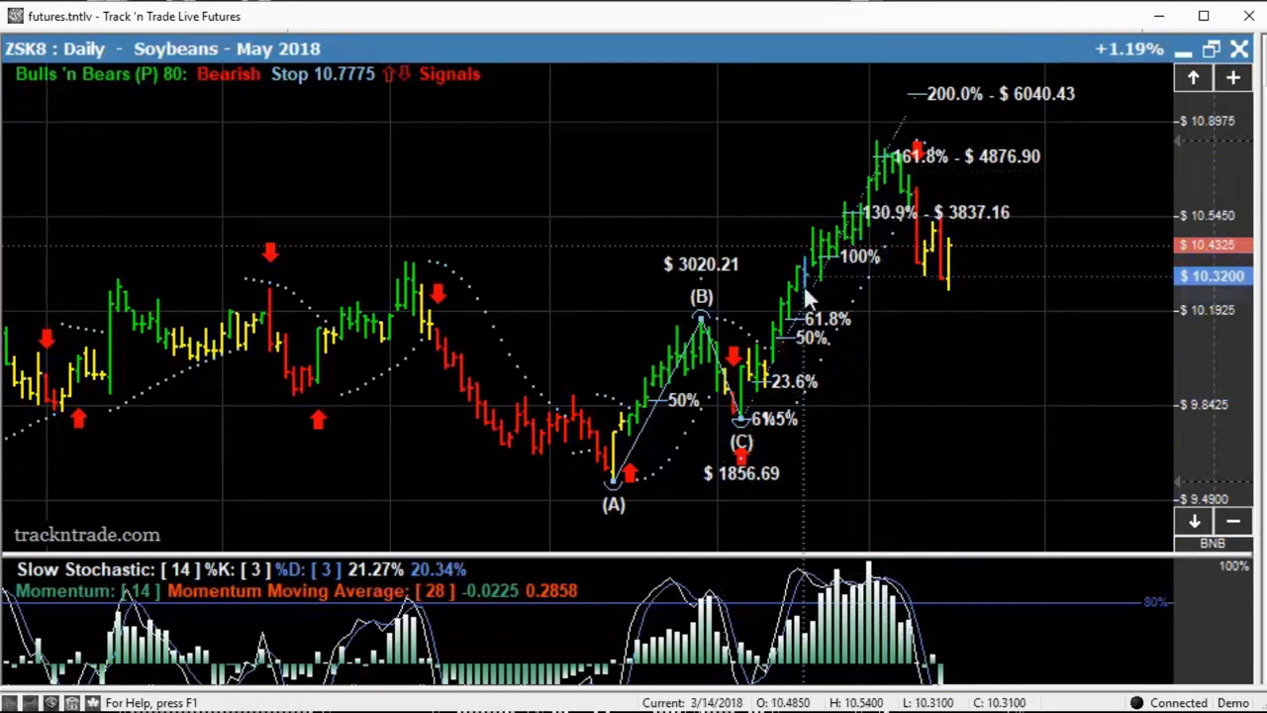
Delete the Fibonacci, then measure the 10.8400-to-10.4200 drop with a Dollar Calculator line and clear it
{"action": "key", "text": "Delete"}
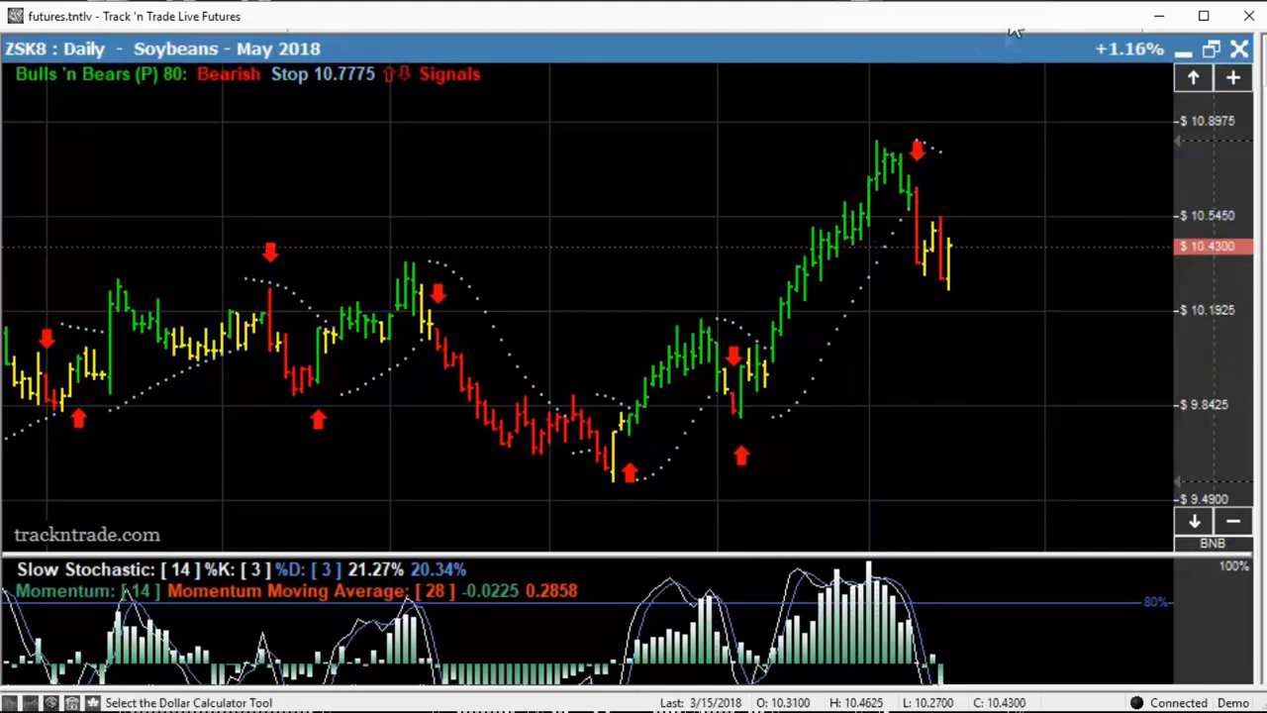
{"action": "left_click_drag", "start_coordinate": [903, 136], "coordinate": [980, 250]}
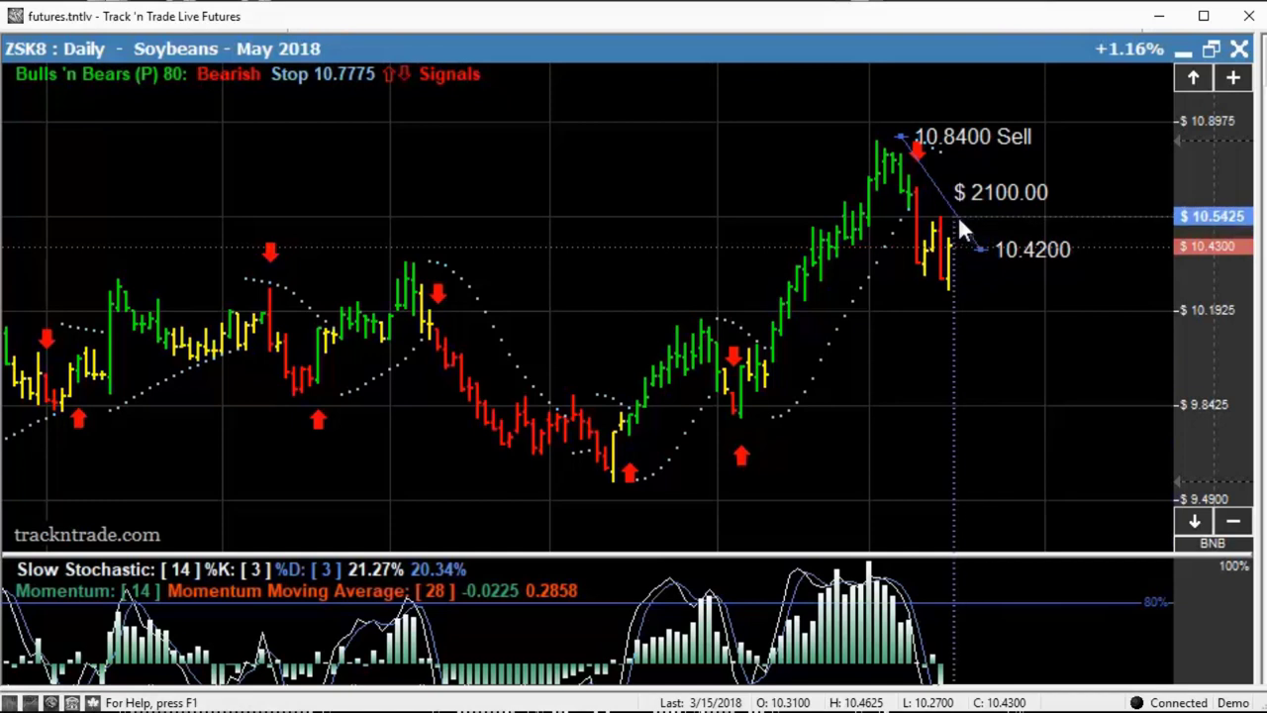
{"action": "left_click", "coordinate": [1092, 642]}
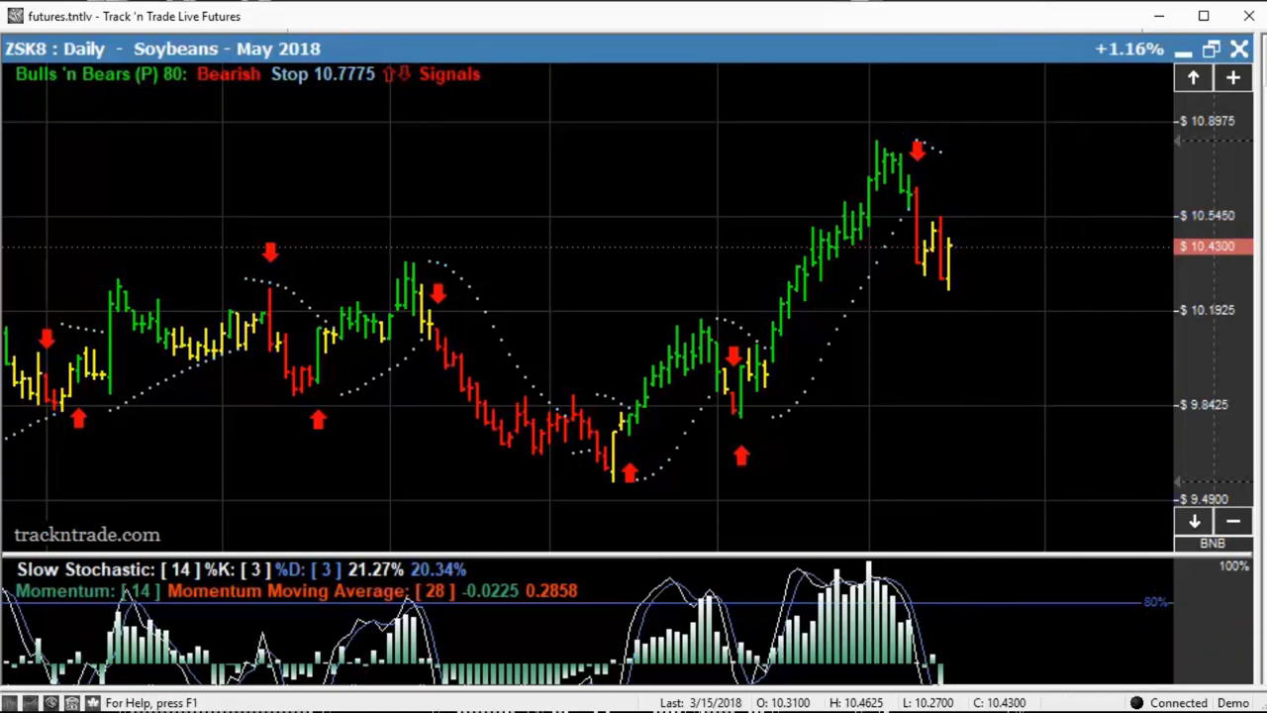
Cycle charts with Ctrl+Tab to Corn May 2018 and measure the 3.9525-to-3.7600 drop ($962.50)
{"action": "key", "text": "ctrl+Tab"}
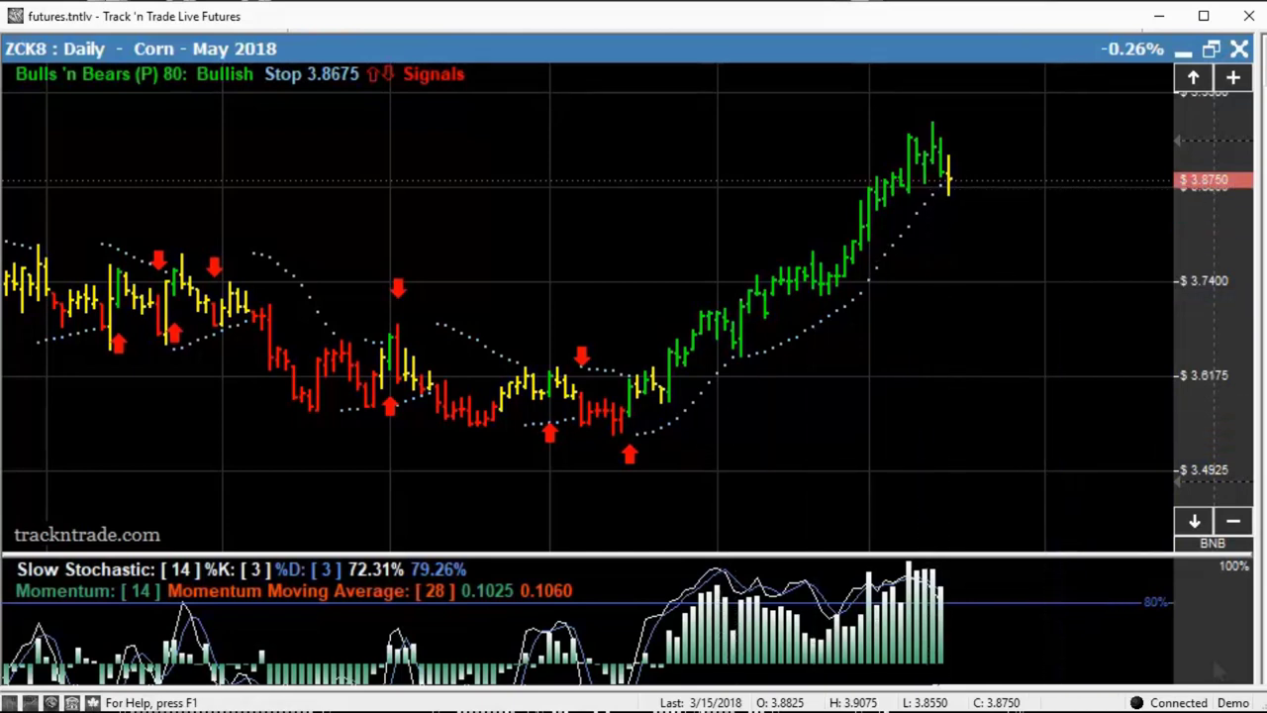
{"action": "key", "text": "ctrl+Tab"}
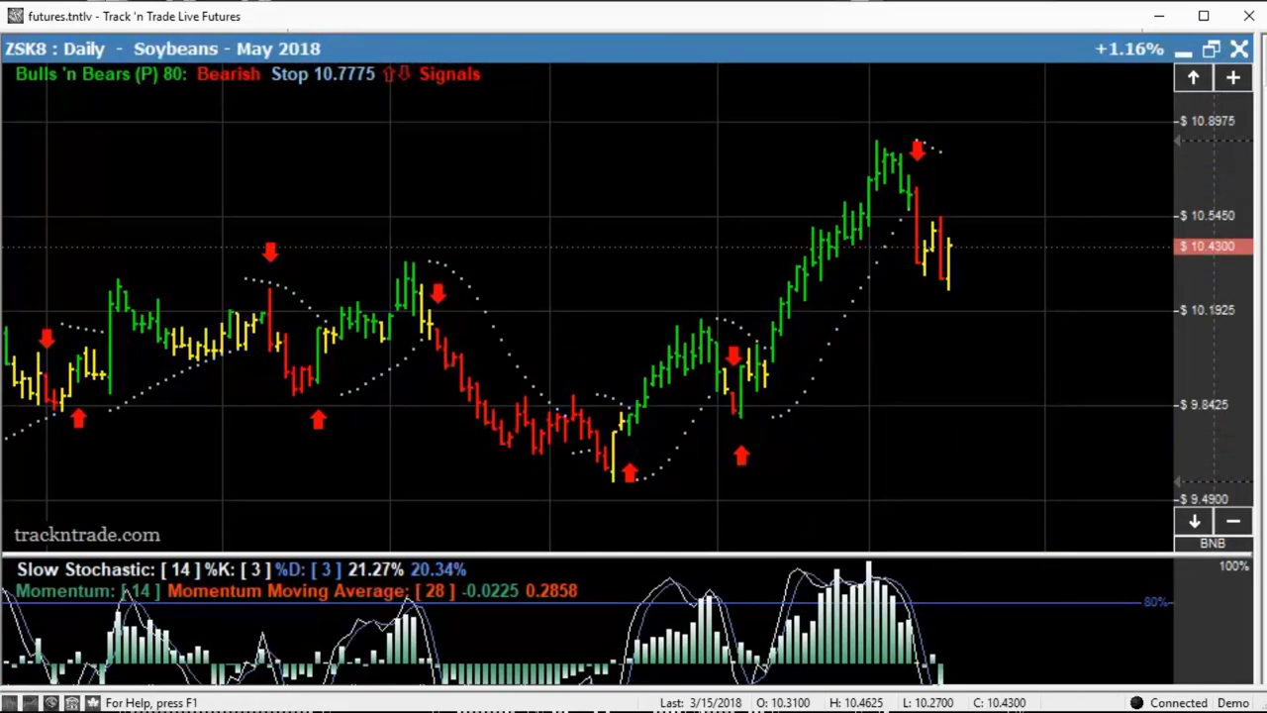
{"action": "key", "text": "ctrl+Tab"}
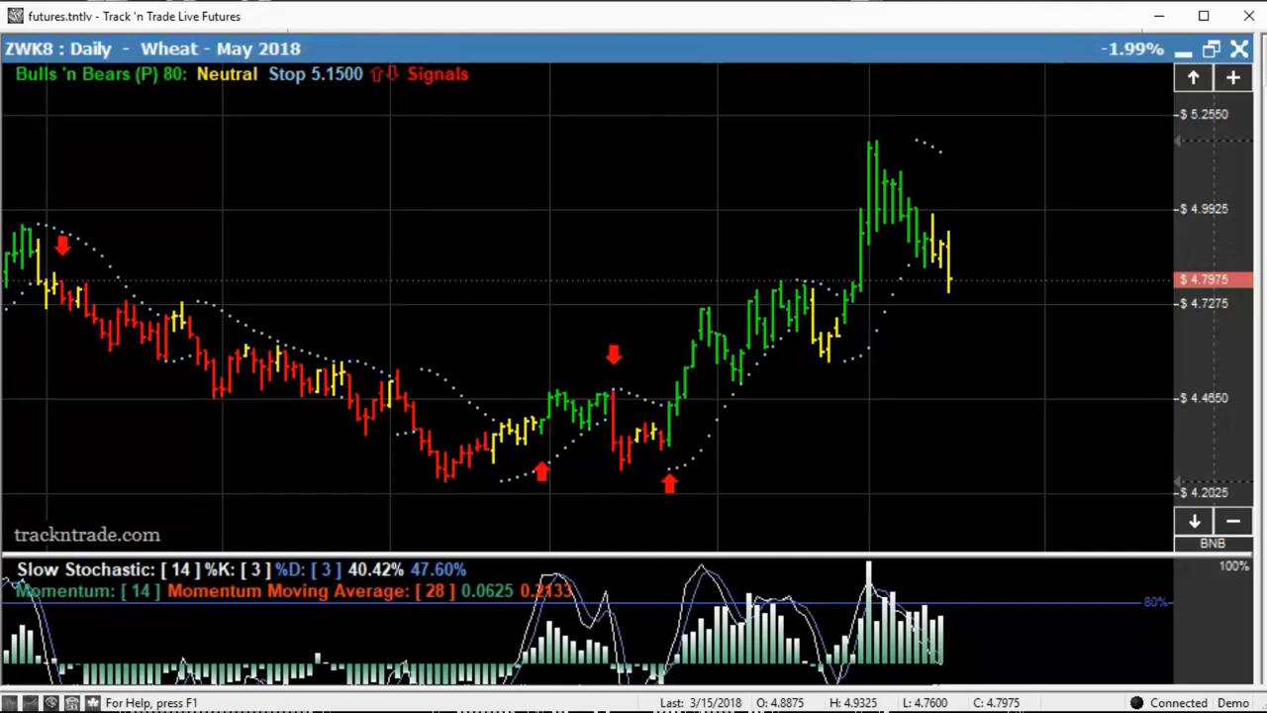
{"action": "key", "text": "ctrl+Tab"}
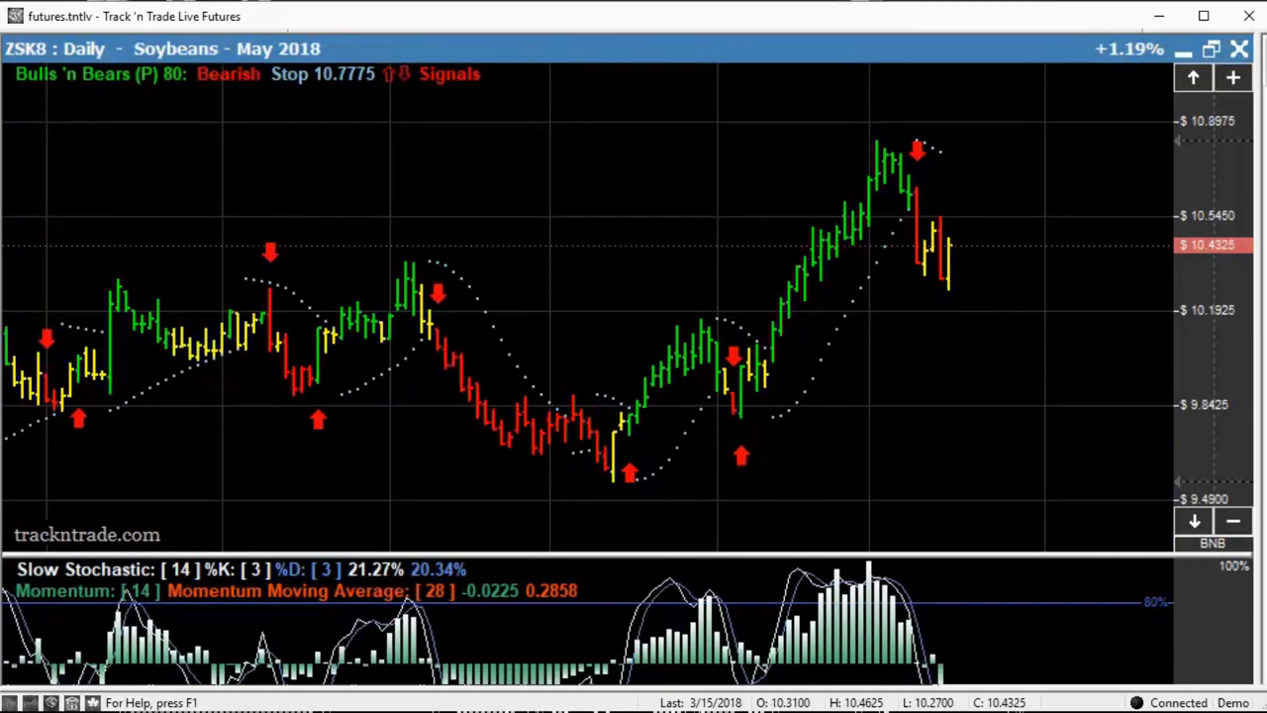
{"action": "key", "text": "ctrl+Tab"}
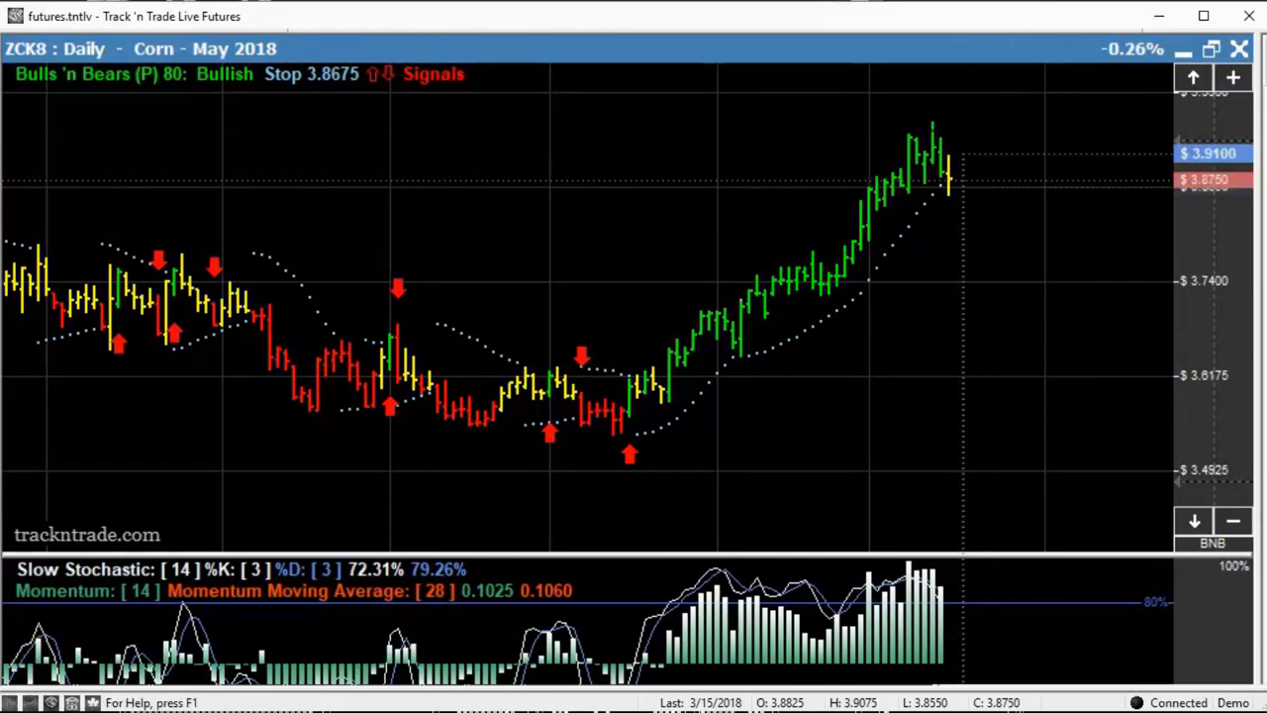
{"action": "mouse_move", "coordinate": [933, 122]}
{"action": "left_mouse_down"}
{"action": "mouse_move", "coordinate": [1005, 234]}
{"action": "mouse_move", "coordinate": [1005, 267]}
{"action": "left_mouse_up"}
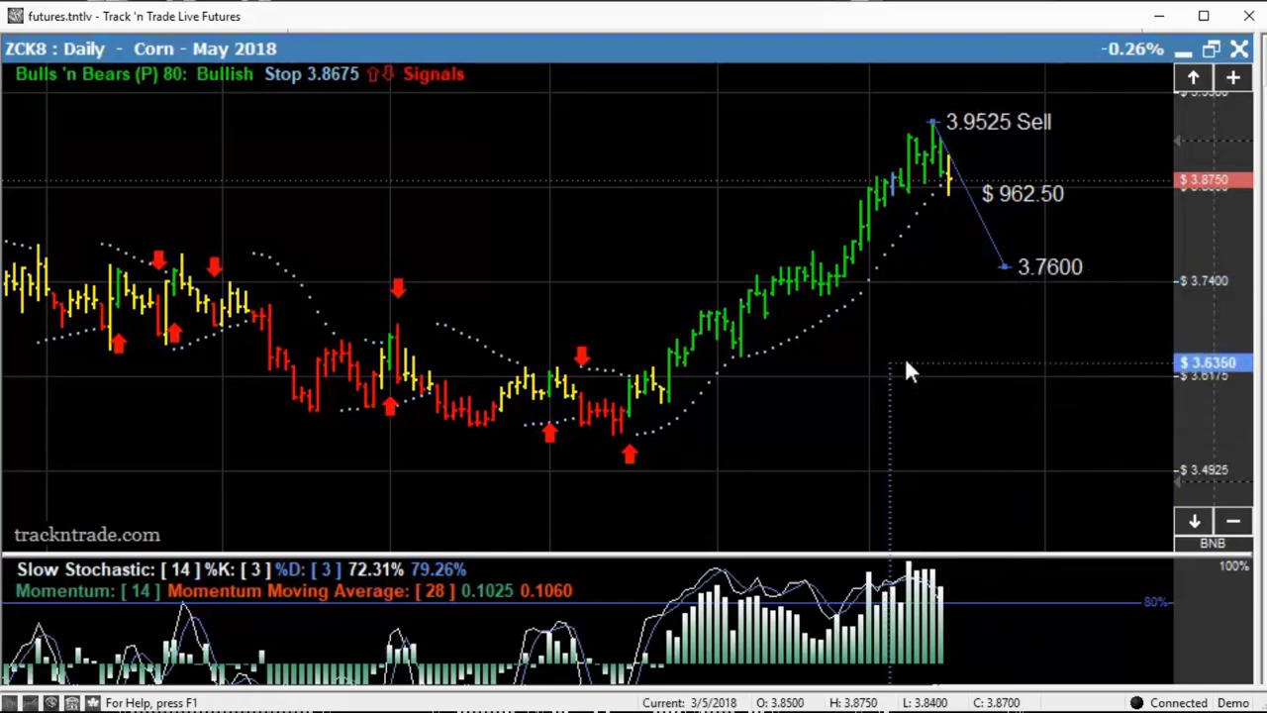
Clear the profit line, cycle via Soybeans back to Corn May 2018, and stretch the price scale to fit
{"action": "key", "text": "Escape"}
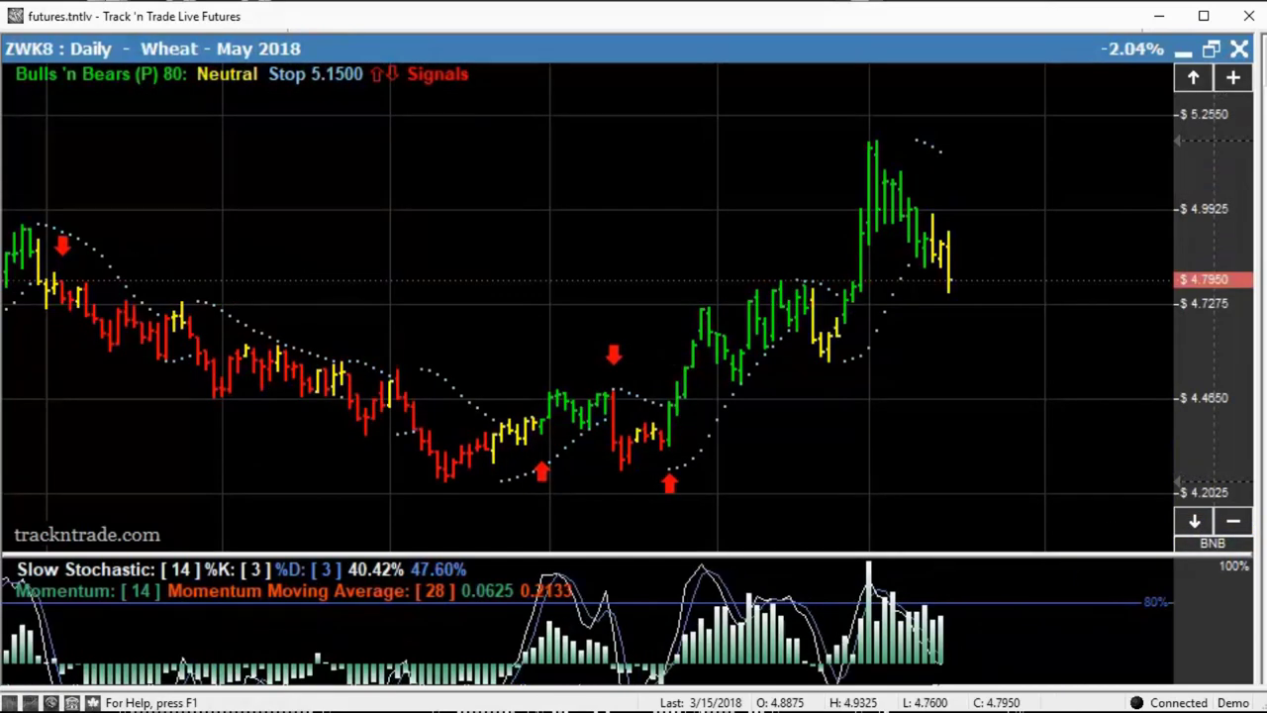
{"action": "key", "text": "ctrl+Tab"}
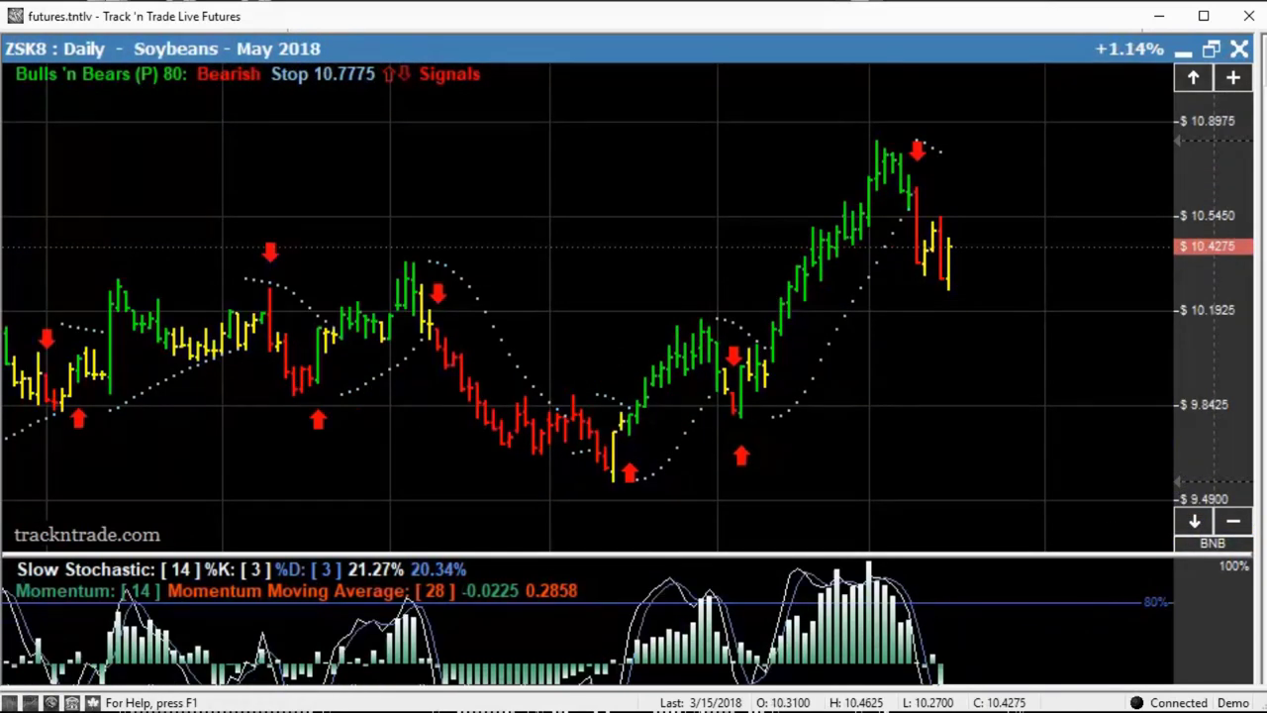
{"action": "key", "text": "ctrl+Tab"}
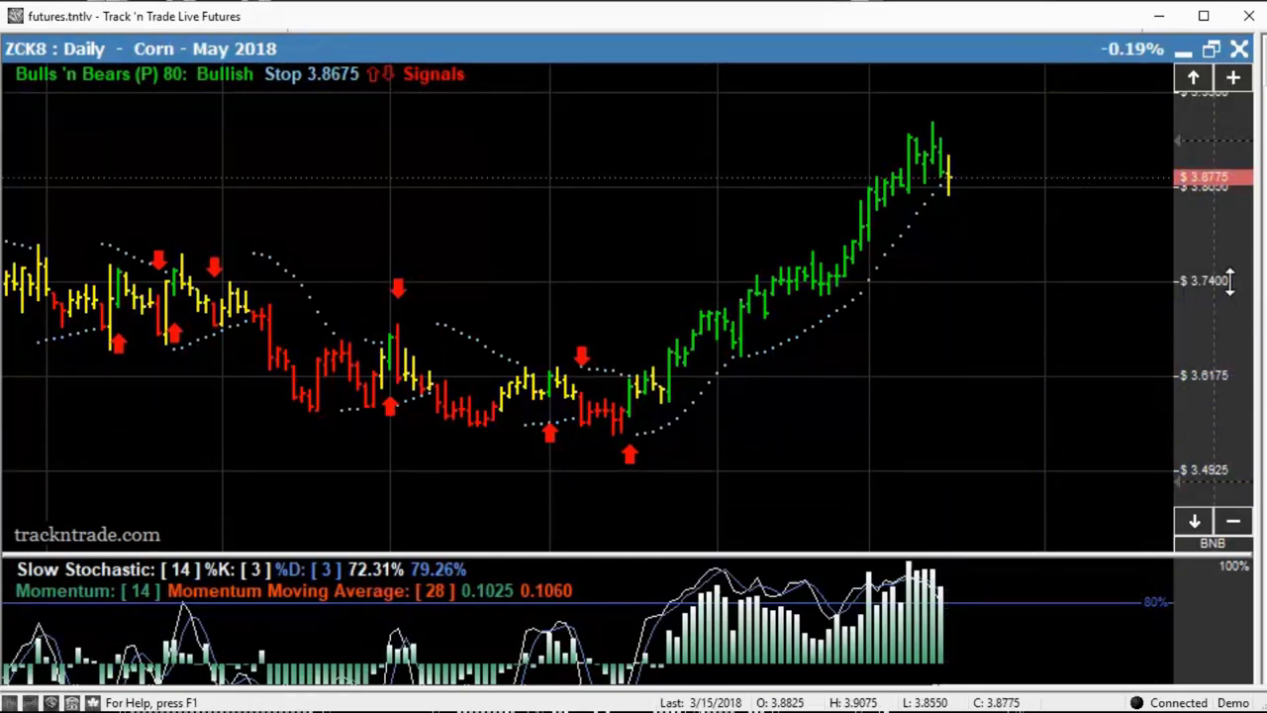
{"action": "left_click_drag", "start_coordinate": [1233, 277], "coordinate": [1224, 243]}
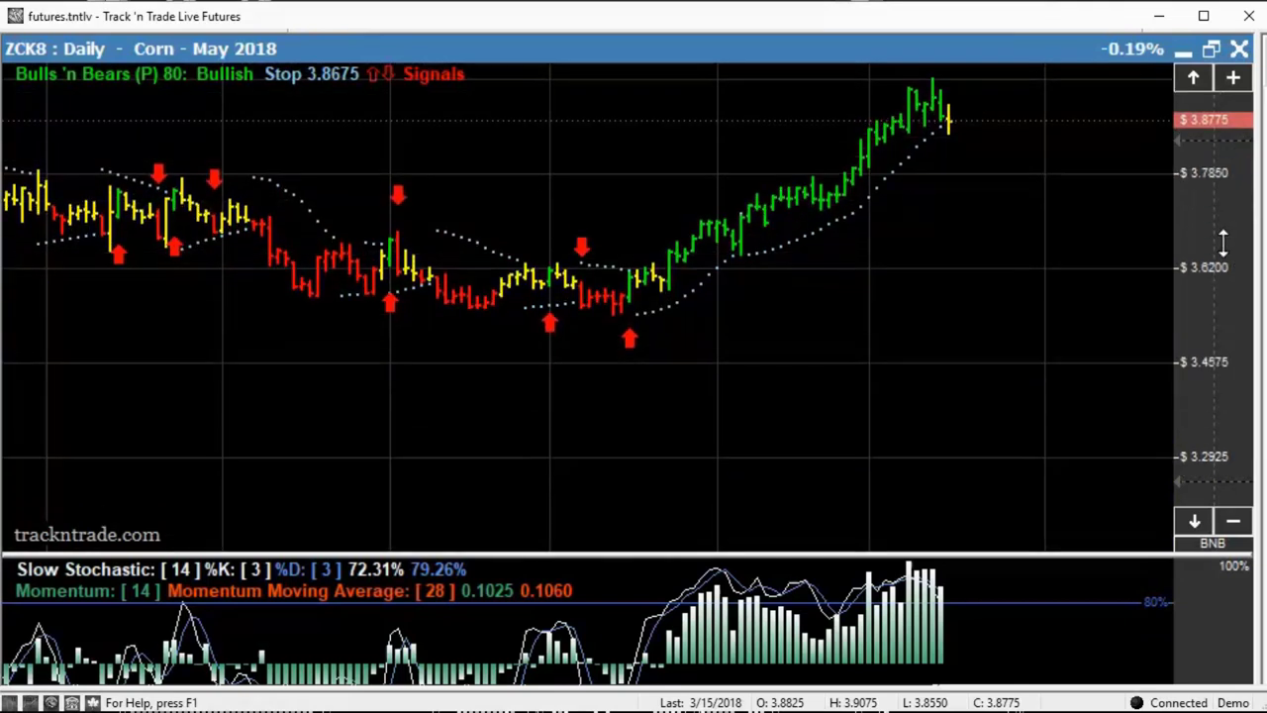
{"action": "left_click_drag", "start_coordinate": [1191, 337], "coordinate": [1194, 297]}
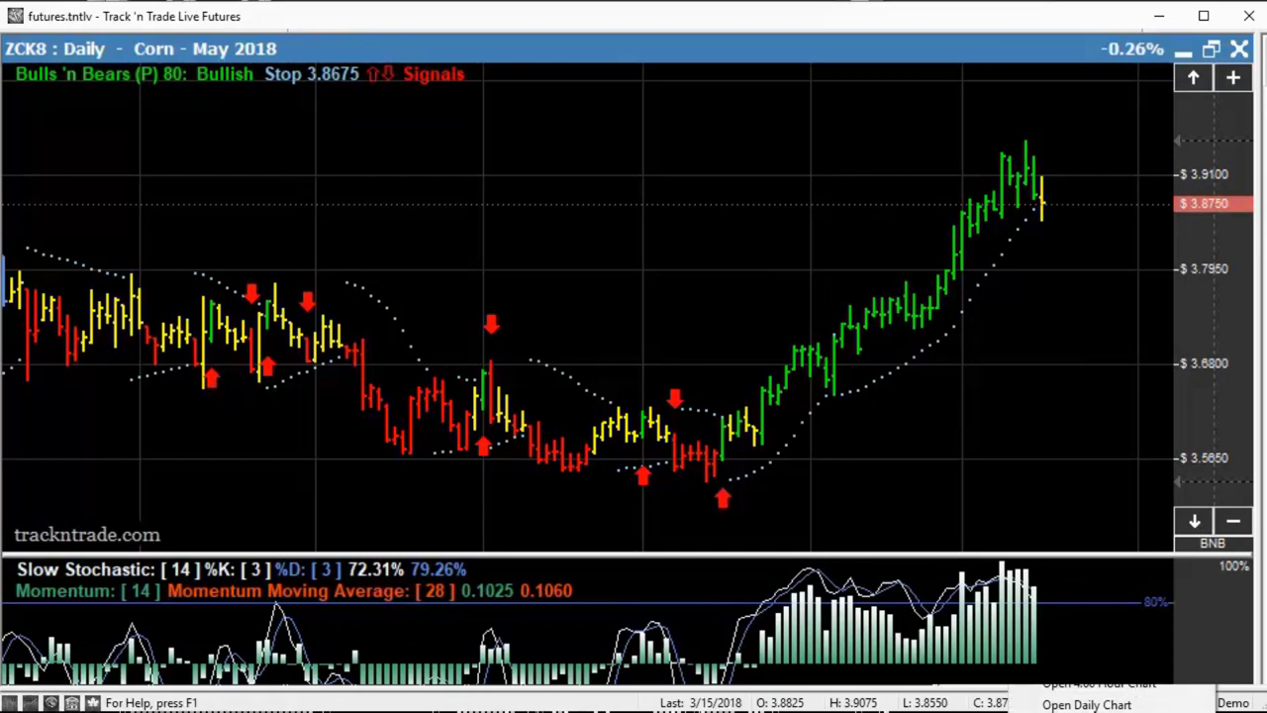
Leave full screen and place a buy order for one OZCK8 May 2018 corn 3.85 put
{"action": "key", "text": "Escape"}
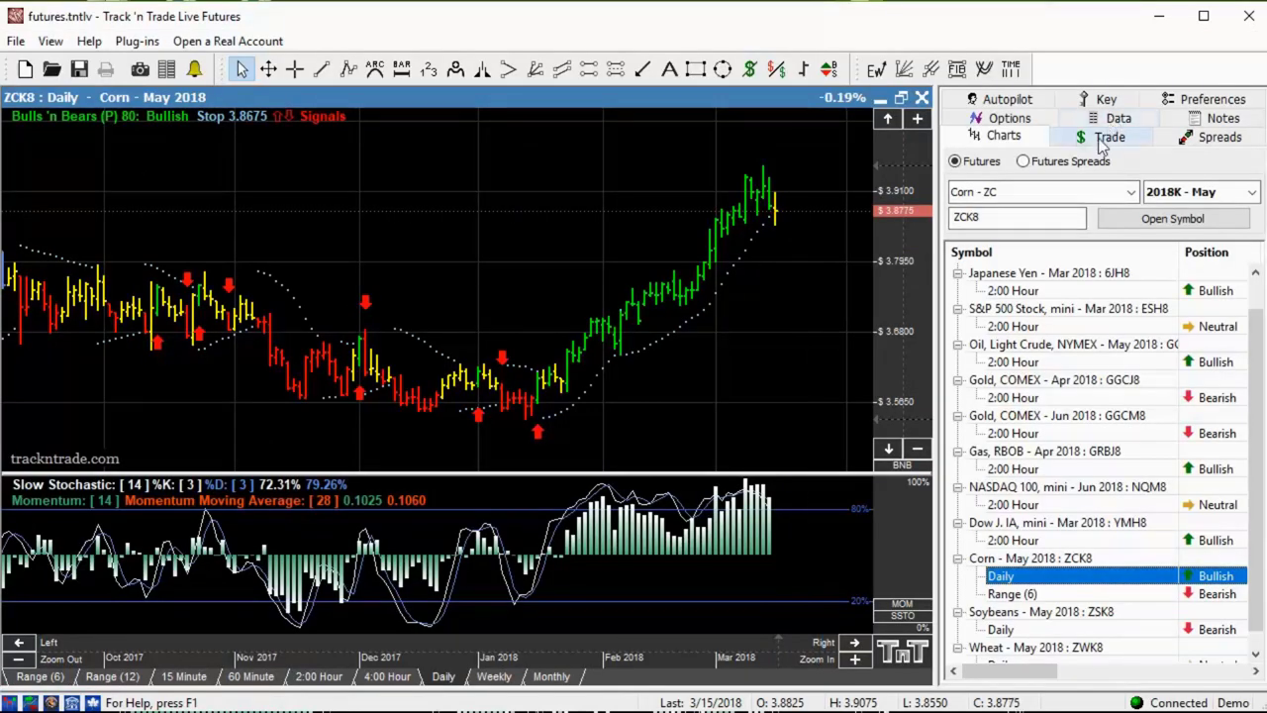
{"action": "left_click", "coordinate": [1006, 116]}
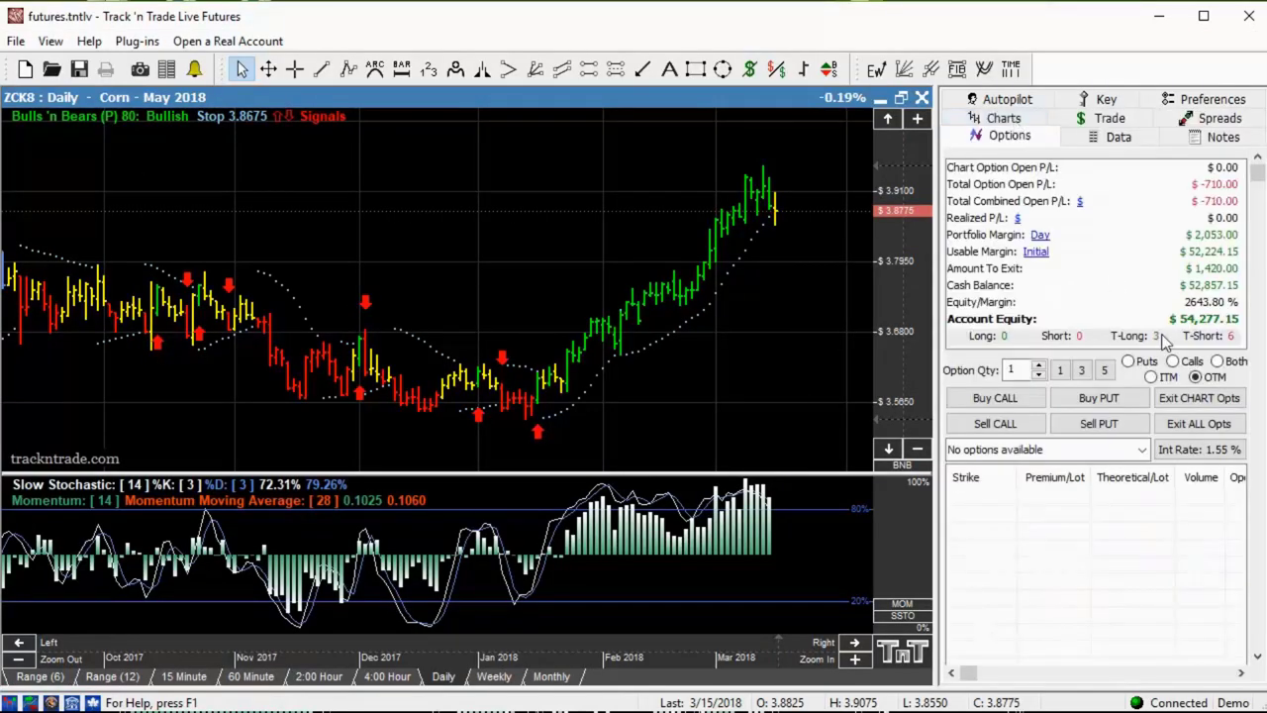
{"action": "left_click", "coordinate": [1142, 449]}
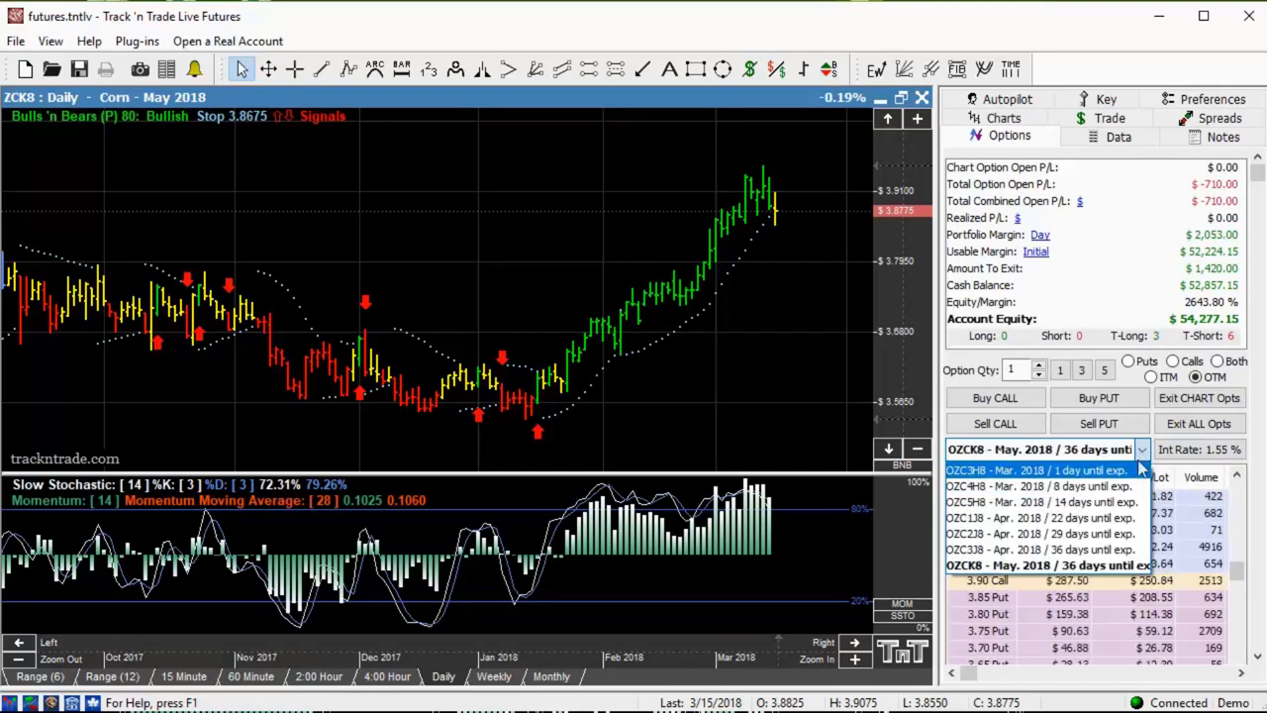
{"action": "left_click", "coordinate": [1050, 564]}
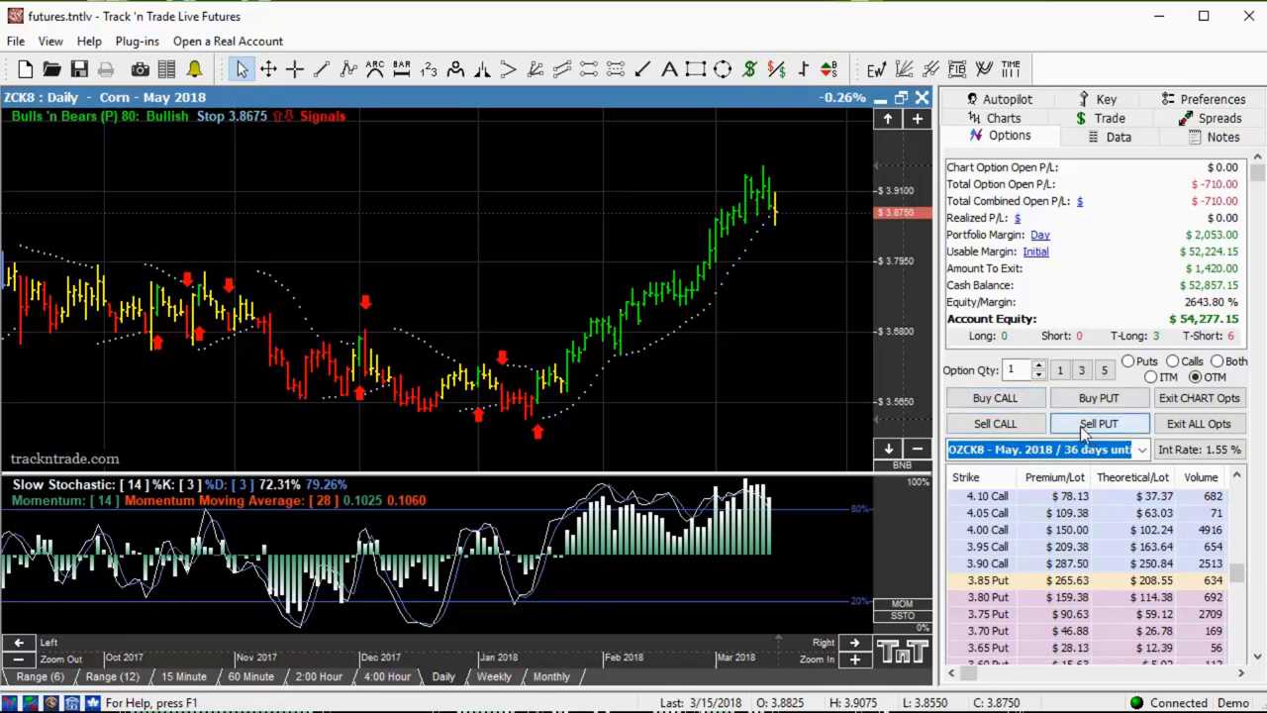
{"action": "left_click", "coordinate": [1097, 400]}
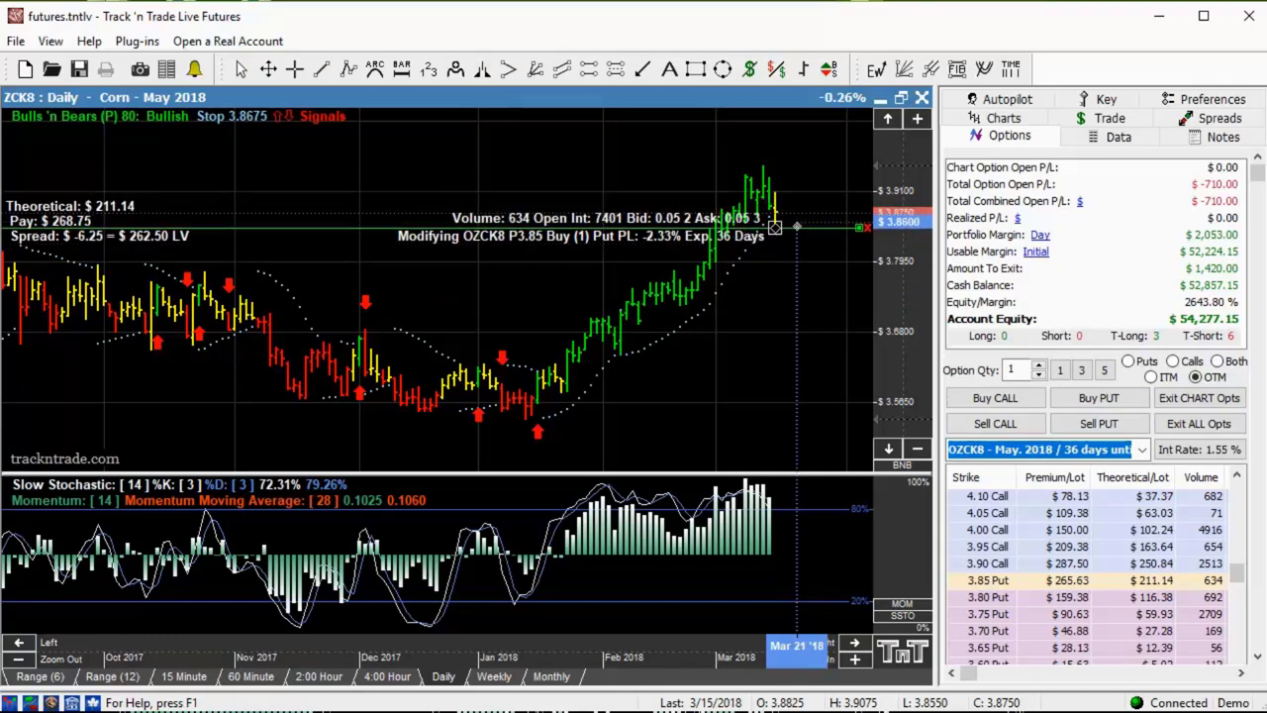
{"action": "left_click", "coordinate": [774, 227]}
Confirm the 3.85 put purchase, then sell one OZCK8 4.00 call for $143.75
{"action": "left_click", "coordinate": [711, 473]}
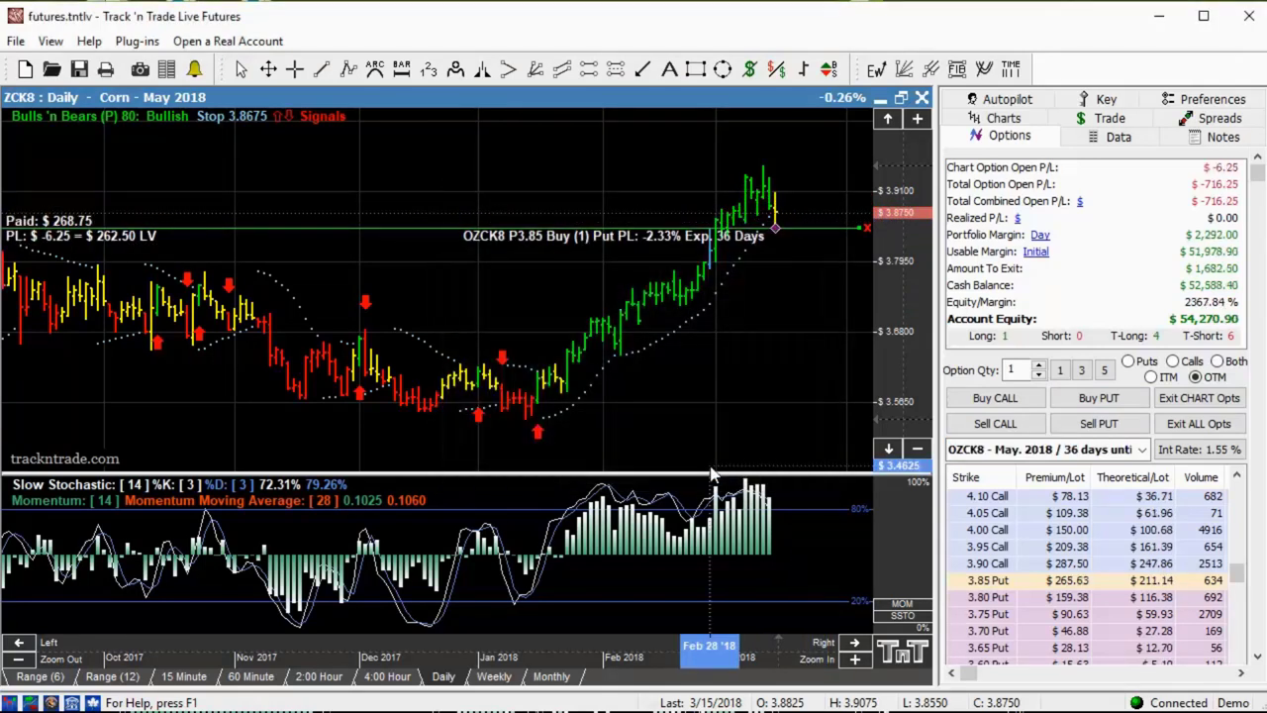
{"action": "left_click_drag", "start_coordinate": [879, 266], "coordinate": [873, 346]}
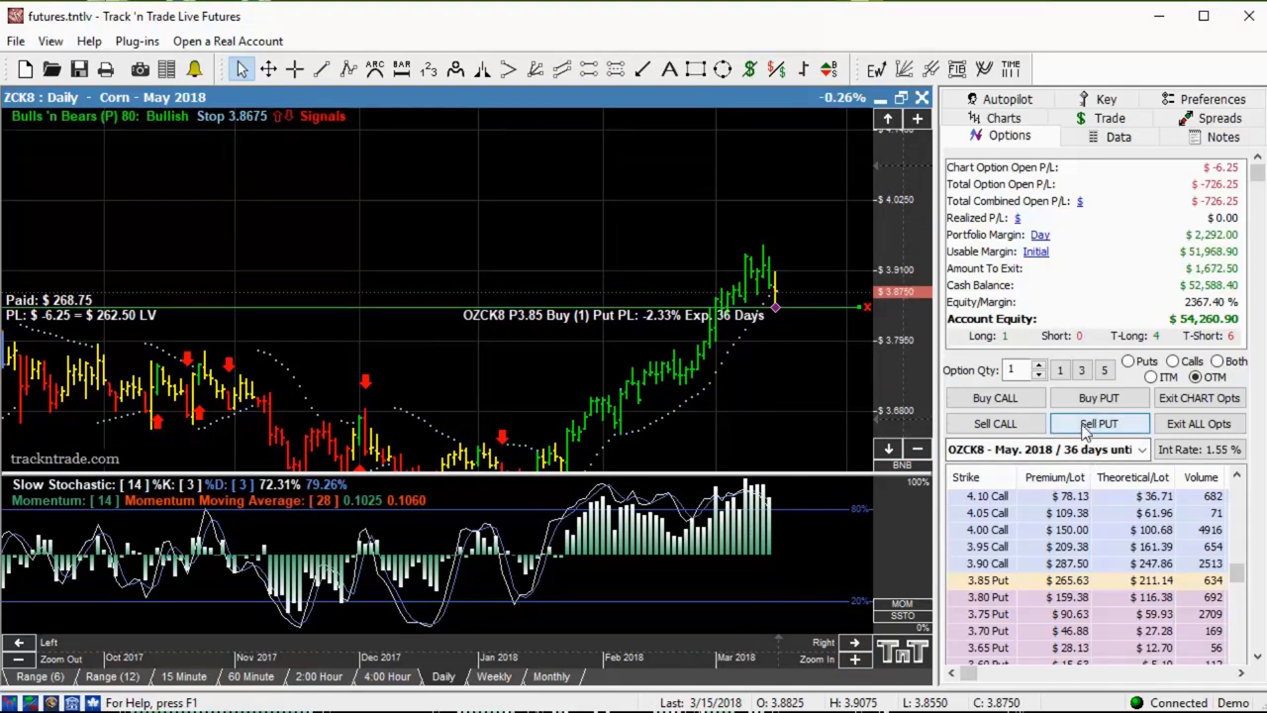
{"action": "left_click", "coordinate": [999, 424]}
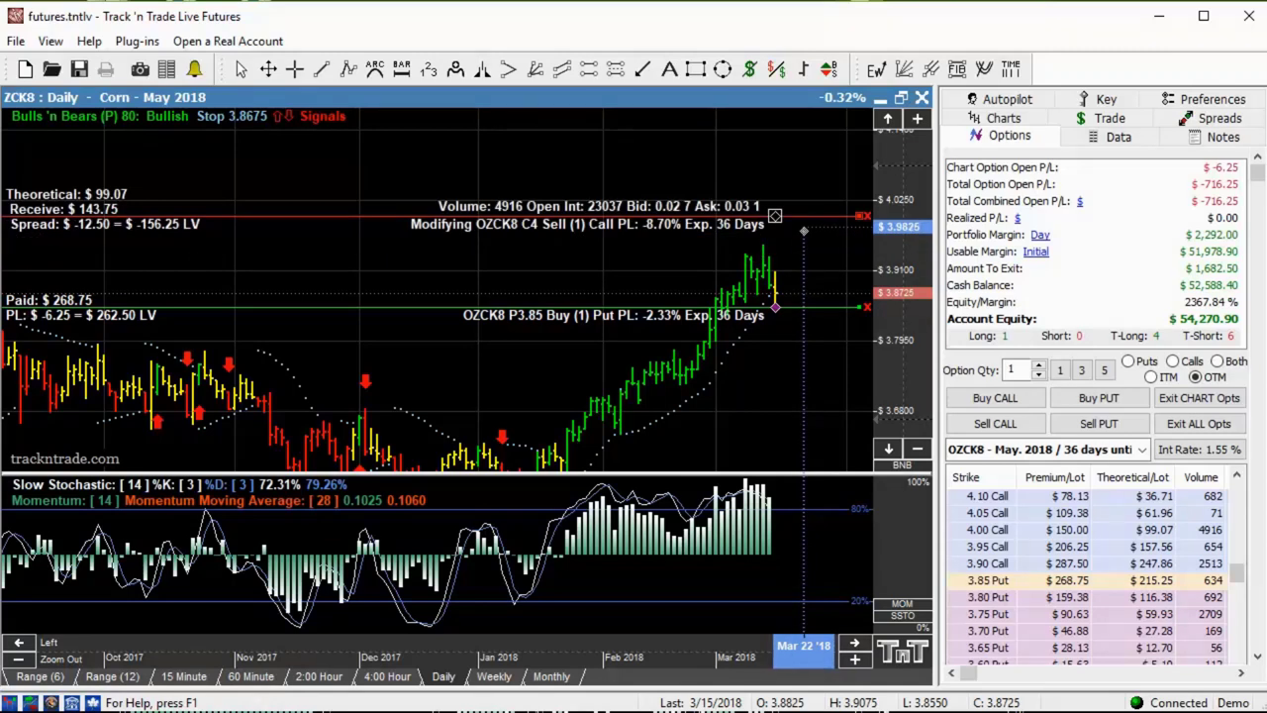
{"action": "left_click", "coordinate": [775, 216]}
{"action": "left_click", "coordinate": [701, 475]}
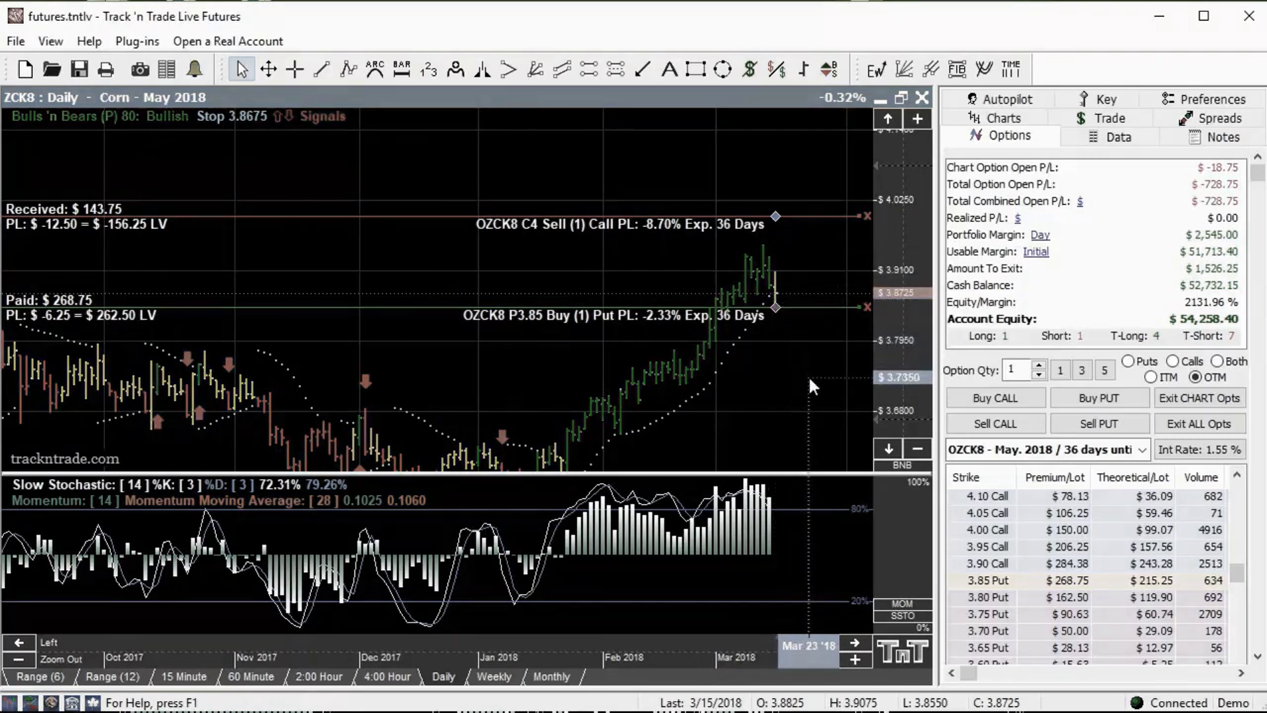
From the Charts symbol list, switch to Soybeans daily and then to Wheat May 2018 daily
{"action": "left_click", "coordinate": [1003, 118]}
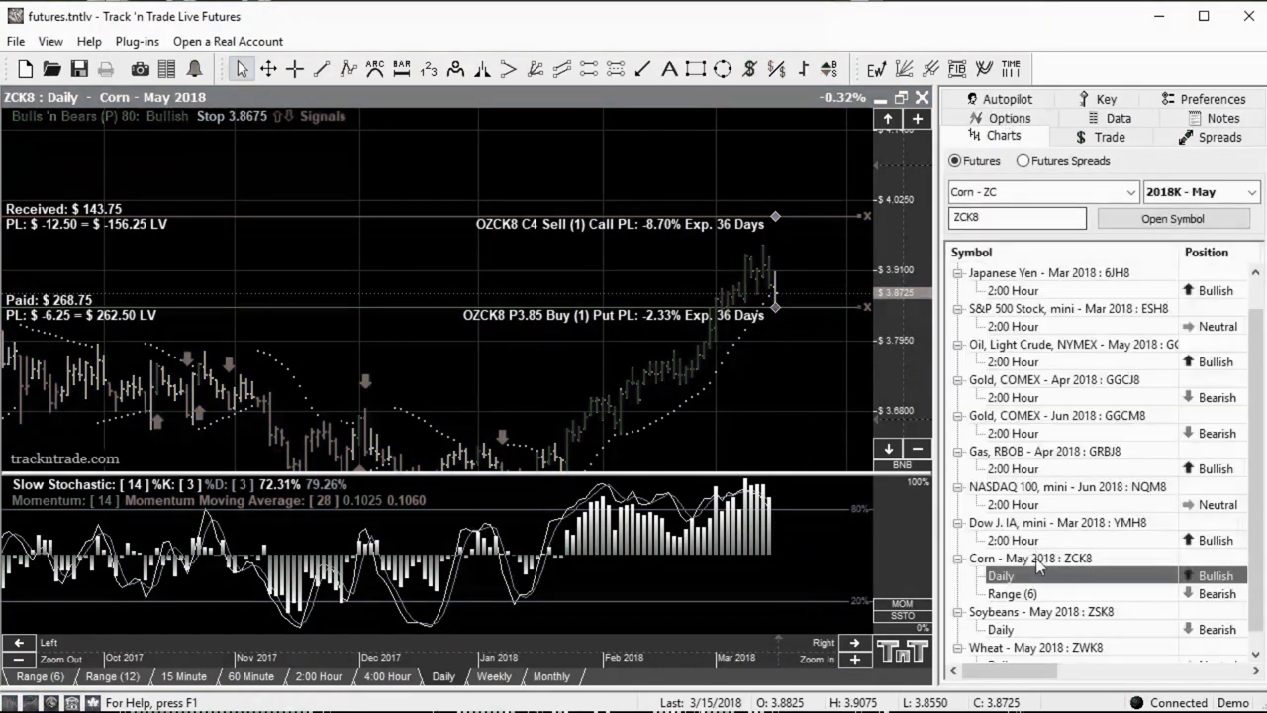
{"action": "scroll", "coordinate": [1256, 471], "scroll_direction": "down", "scroll_amount": 1}
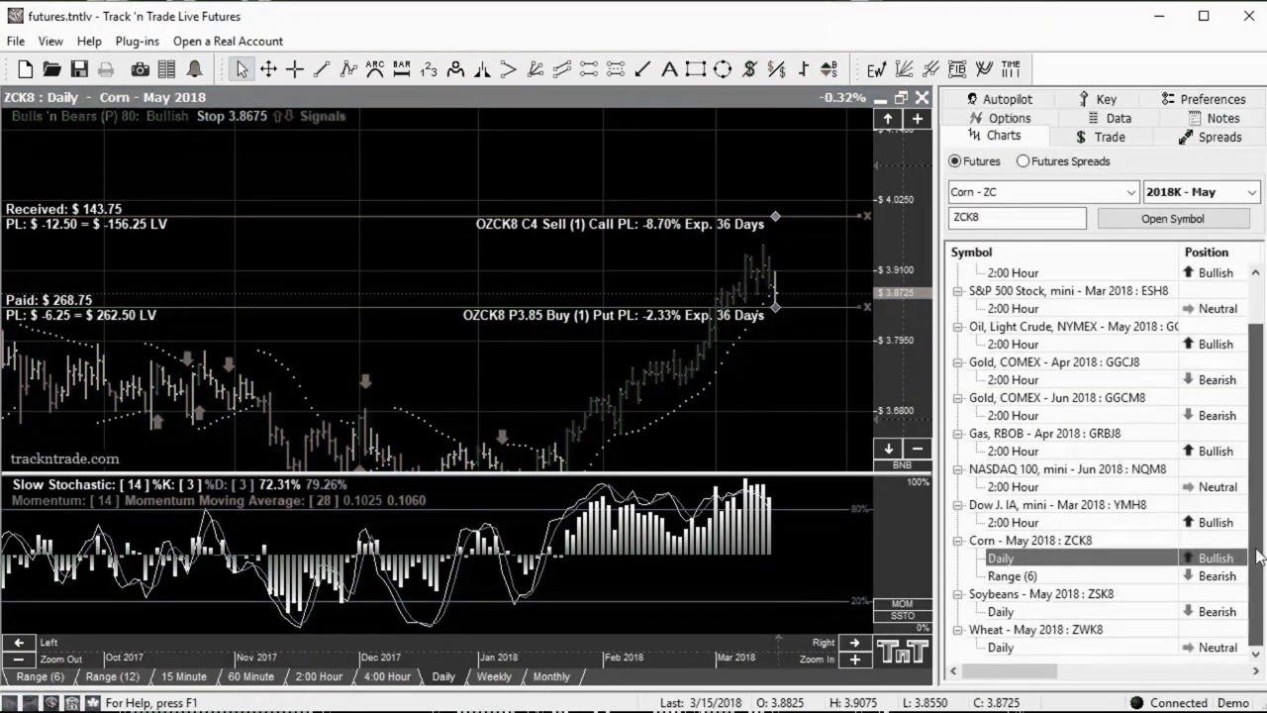
{"action": "left_click", "coordinate": [1005, 613]}
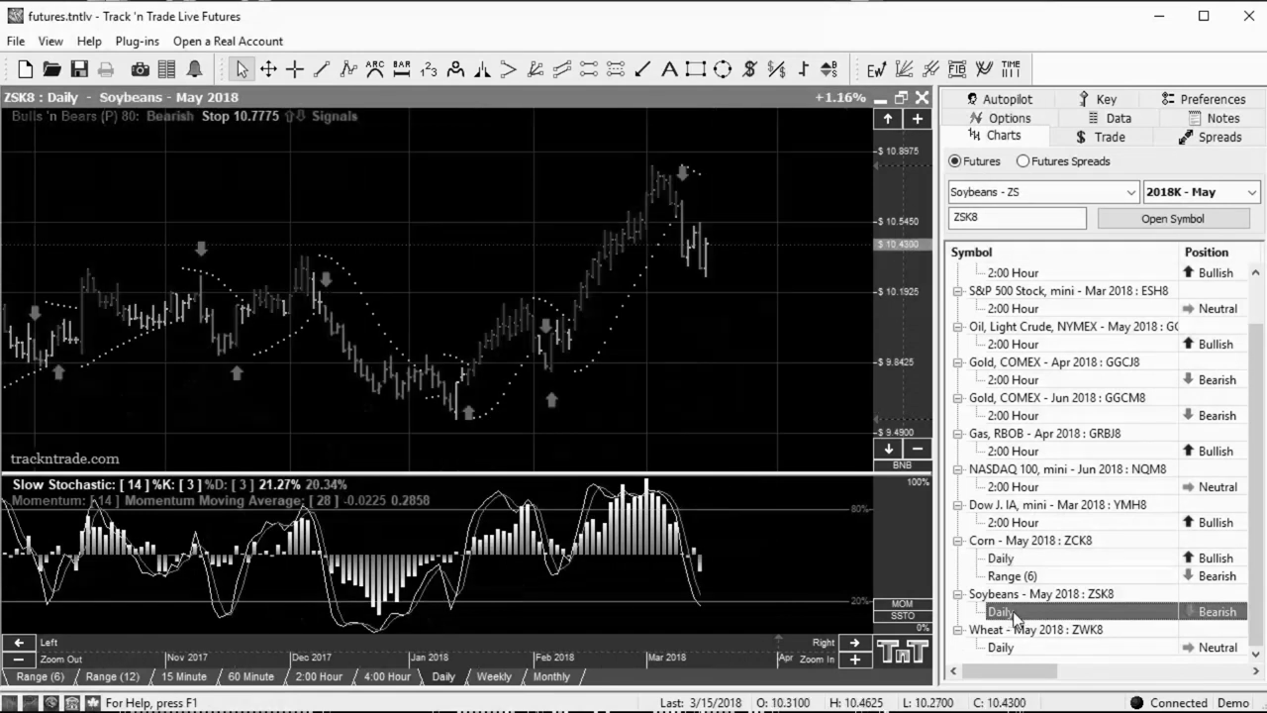
{"action": "left_click", "coordinate": [1003, 648]}
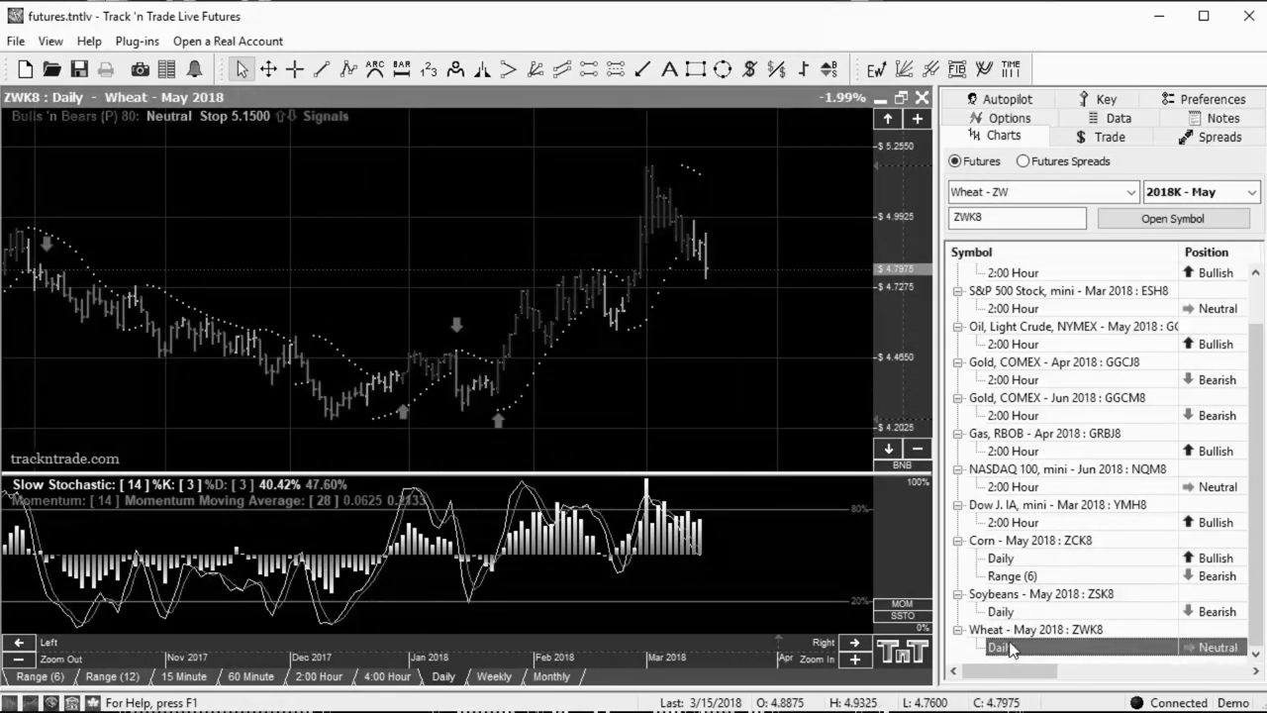